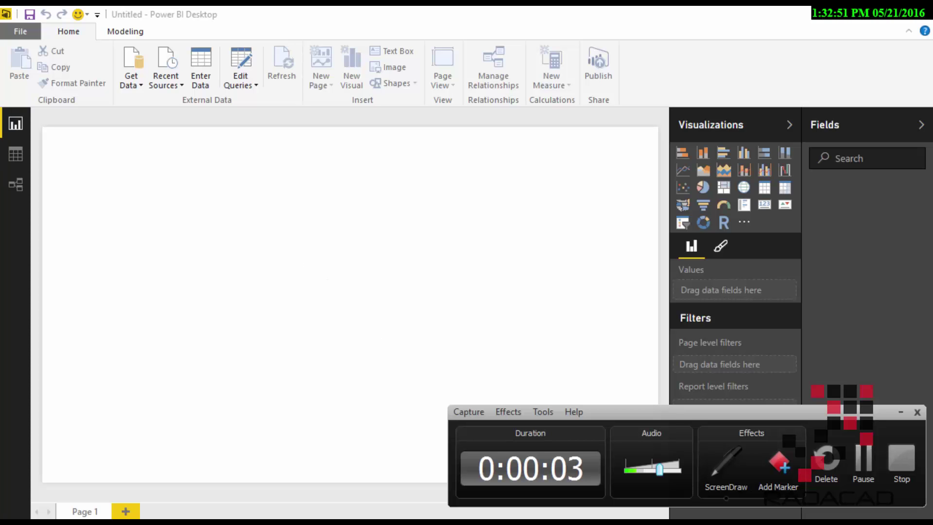
Step: Bring the Power BI Desktop window with the blank untitled report into focus
left_click(272, 356)
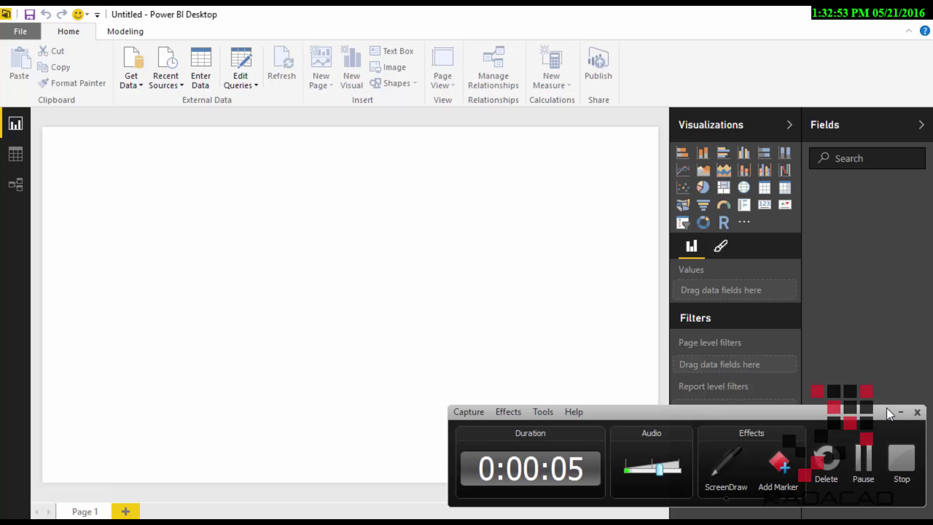
left_click(900, 411)
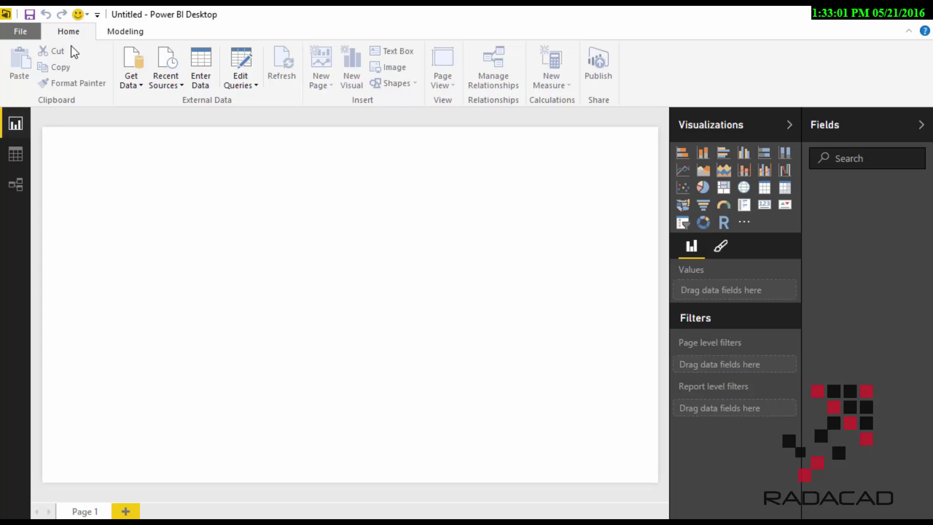
Step: Keep C:\Program Files\R\R-3.2.2 as the R home directory in the R Scripting options
left_click(27, 31)
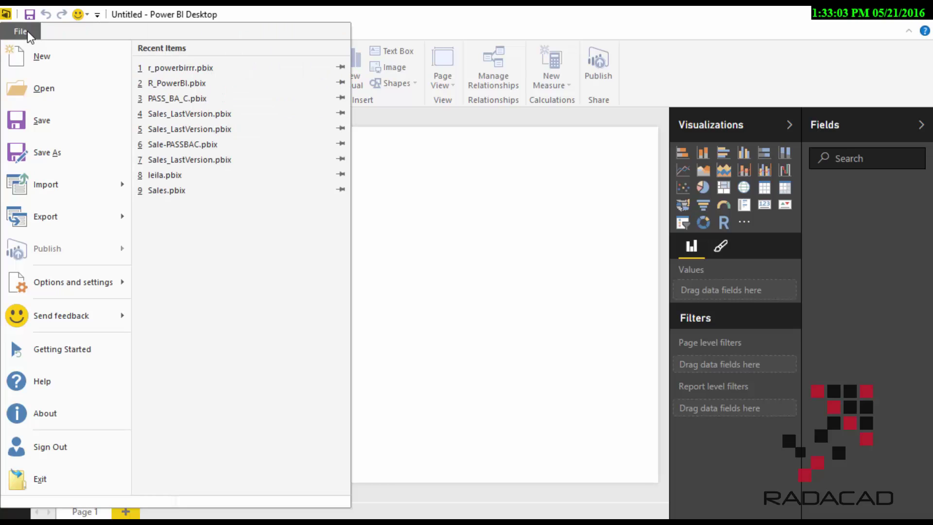
left_click(102, 285)
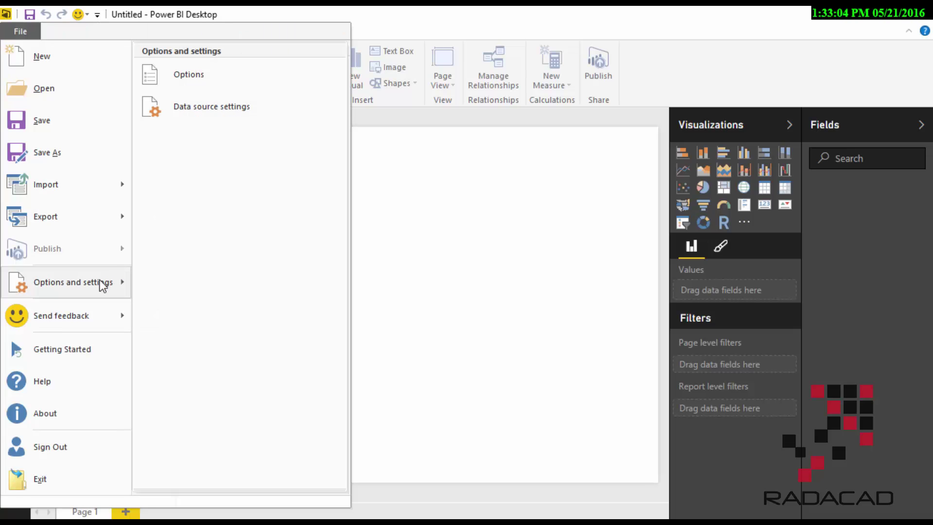
left_click(208, 86)
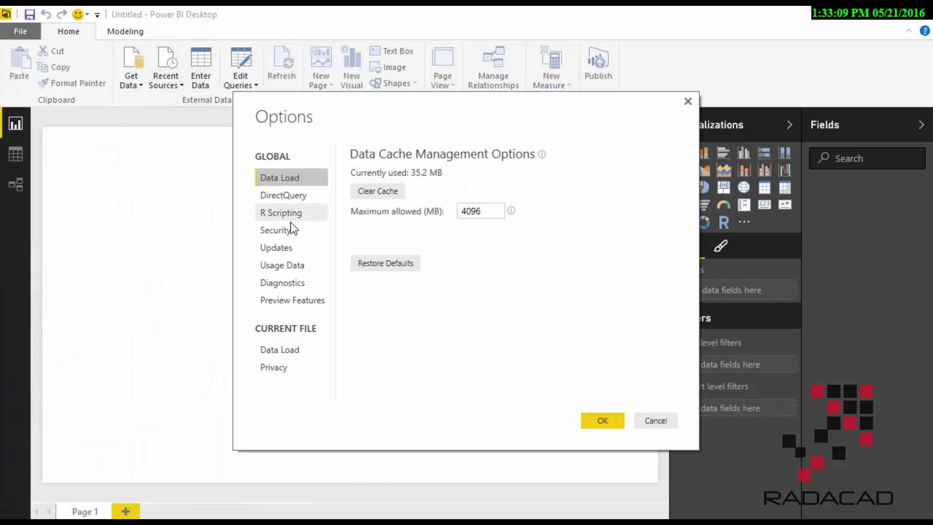
left_click(287, 216)
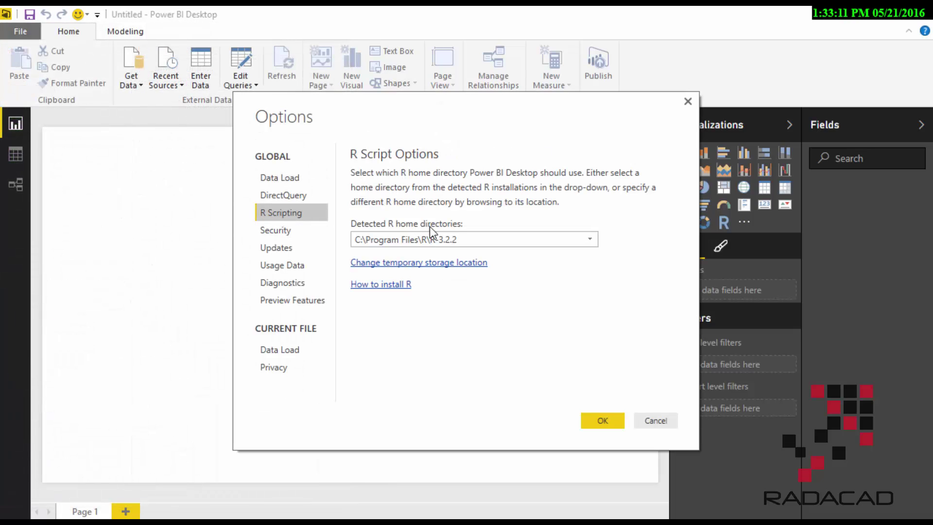
left_click(422, 240)
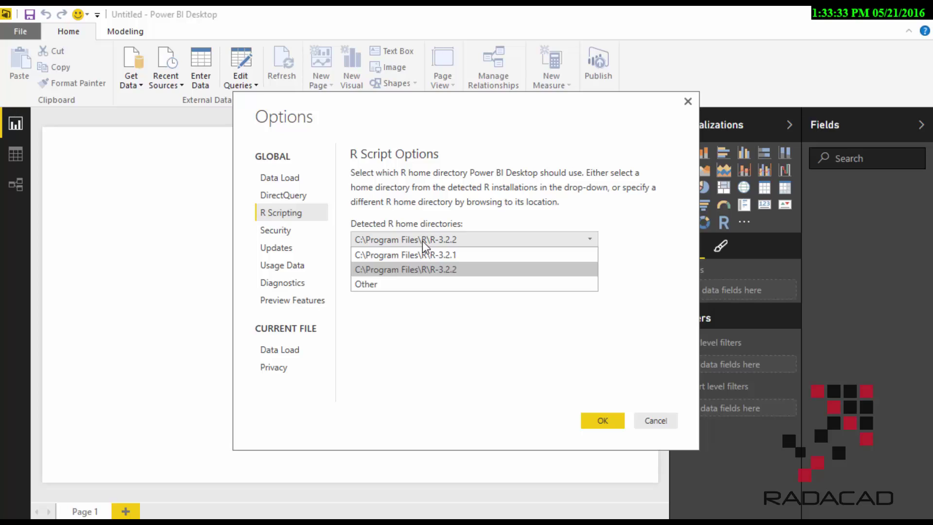
left_click(421, 241)
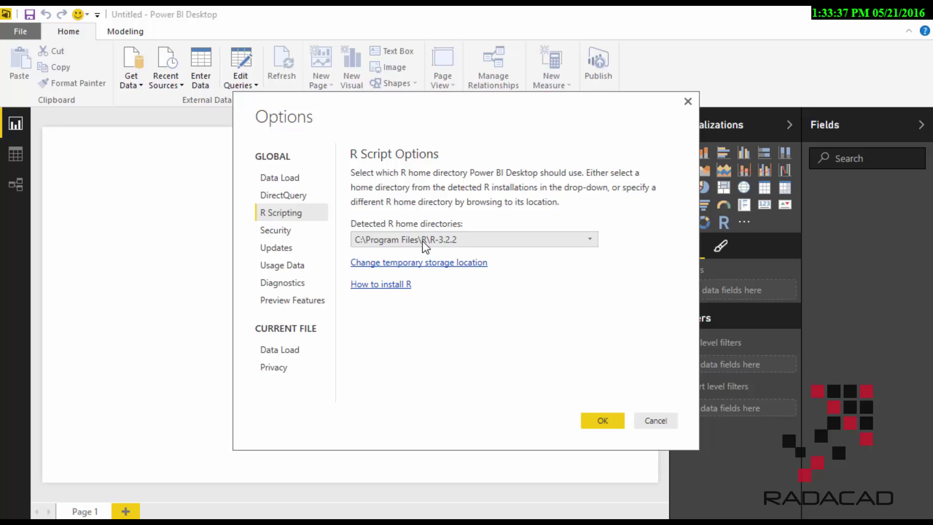
left_click(605, 419)
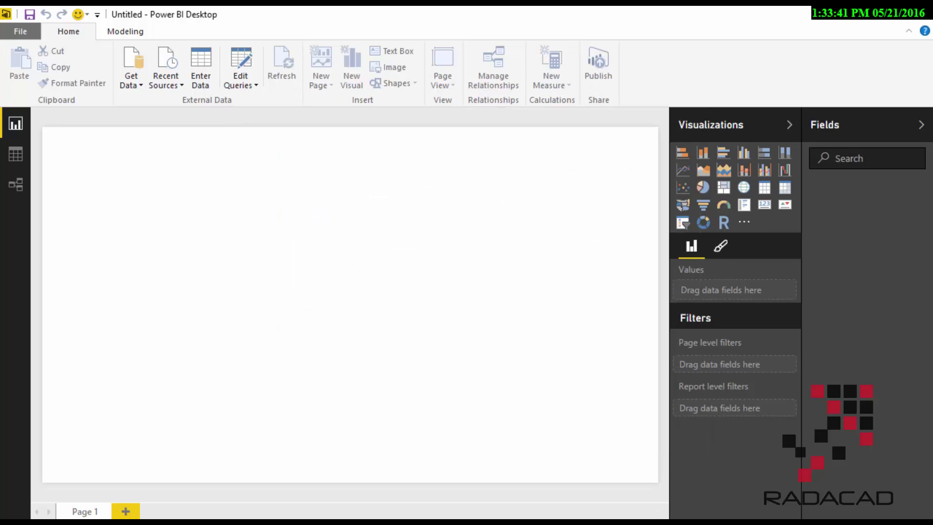
Step: Review the Bankrate state retirement rankings in Chrome, then go to the simple-talk R article tab
key("alt+Tab")
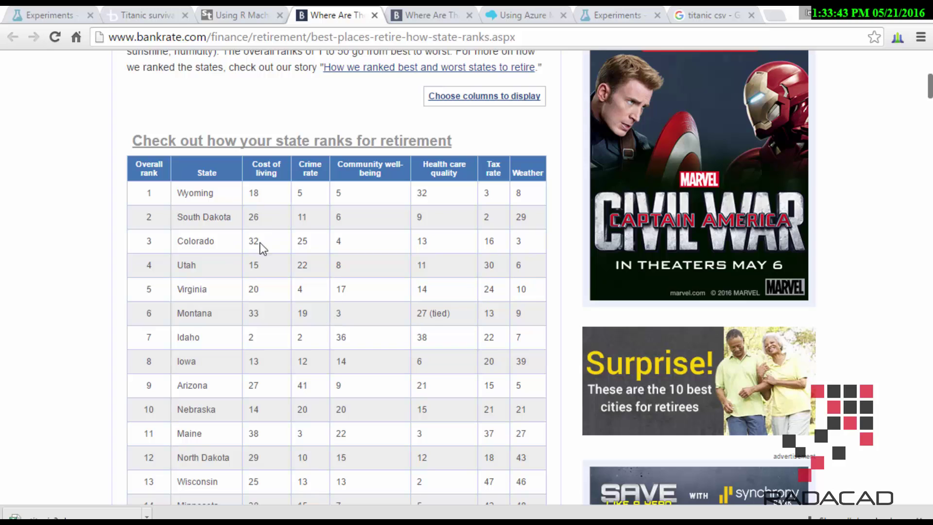
scroll(266, 244, "up", 8)
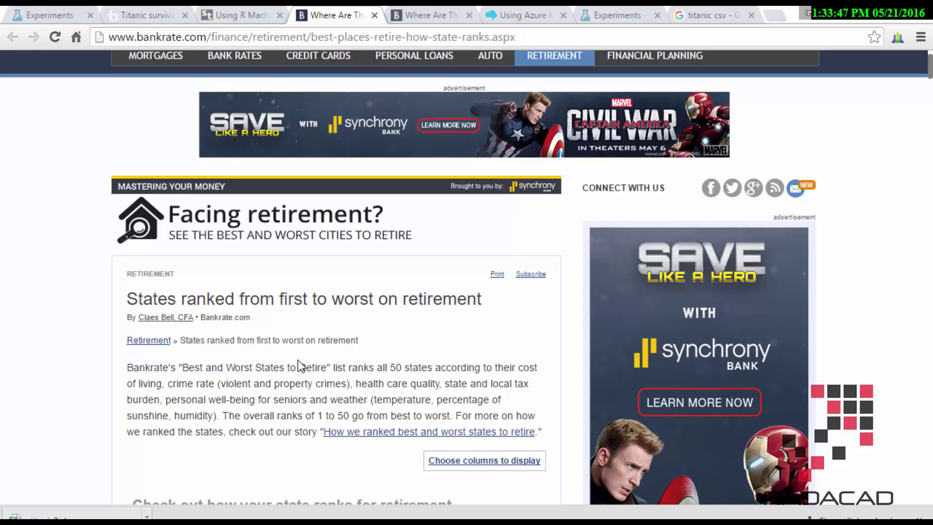
scroll(299, 362, "down", 5)
scroll(348, 419, "down", 2)
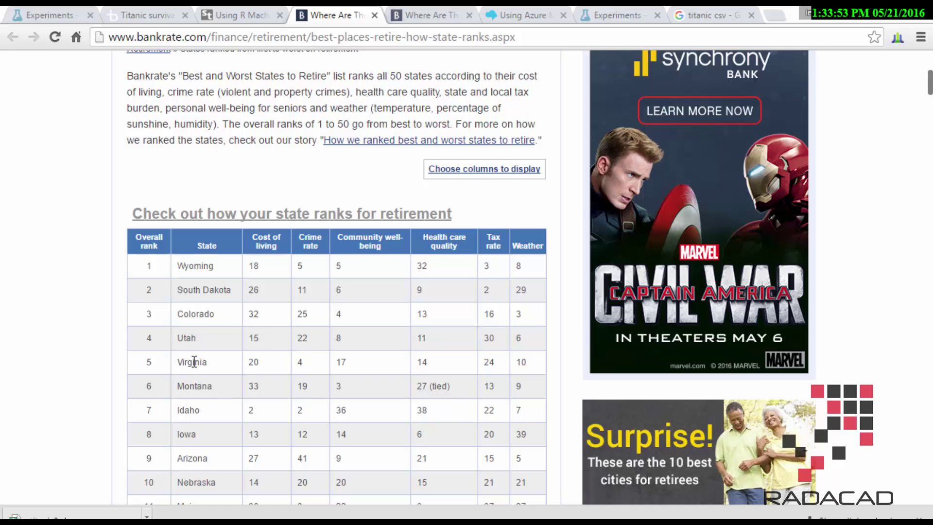
scroll(204, 381, "down", 2)
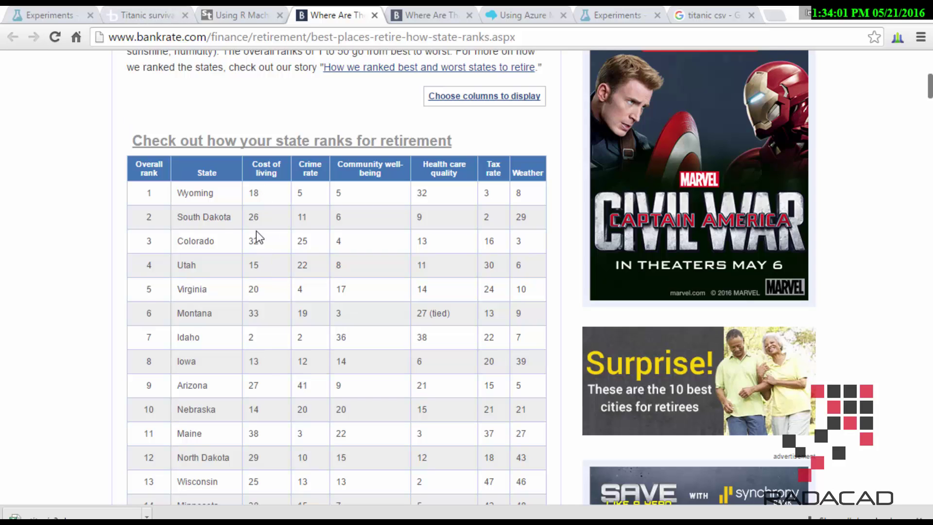
left_click(239, 12)
Step: Skim the simple-talk R data source article, then return to the Bankrate rankings tab
scroll(310, 360, "up", 20)
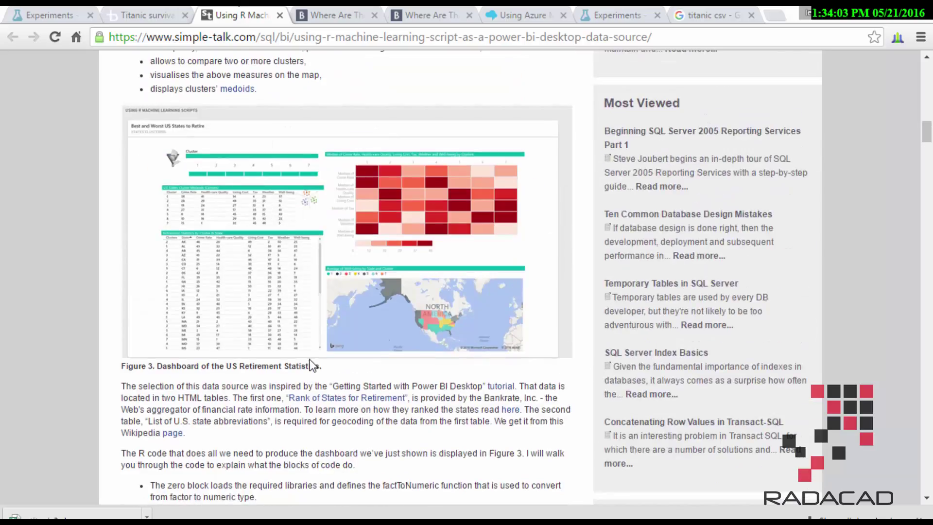
scroll(310, 359, "up", 10)
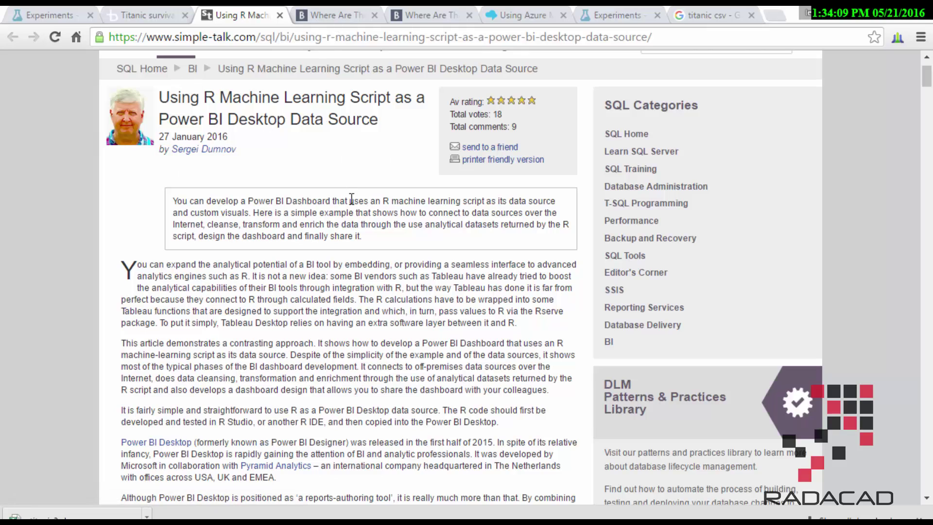
scroll(343, 328, "down", 2)
scroll(342, 330, "down", 5)
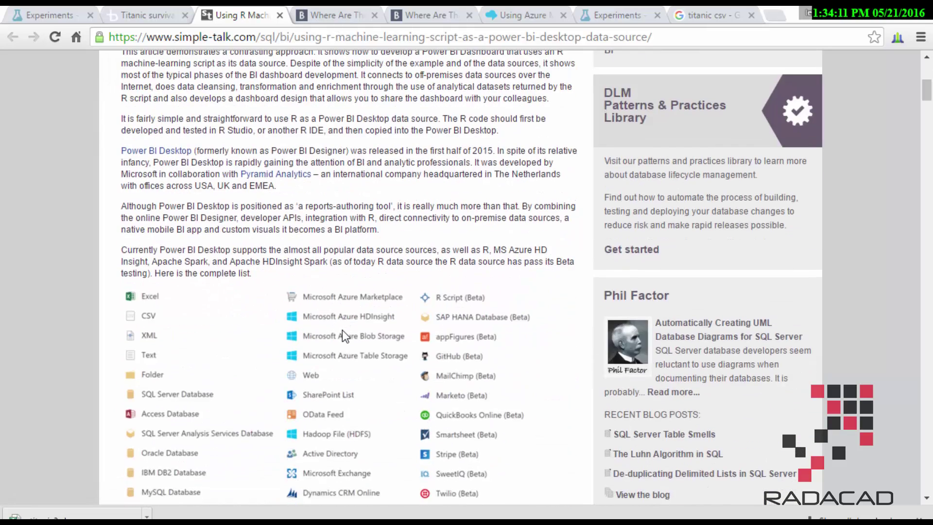
scroll(342, 330, "up", 8)
left_click(342, 14)
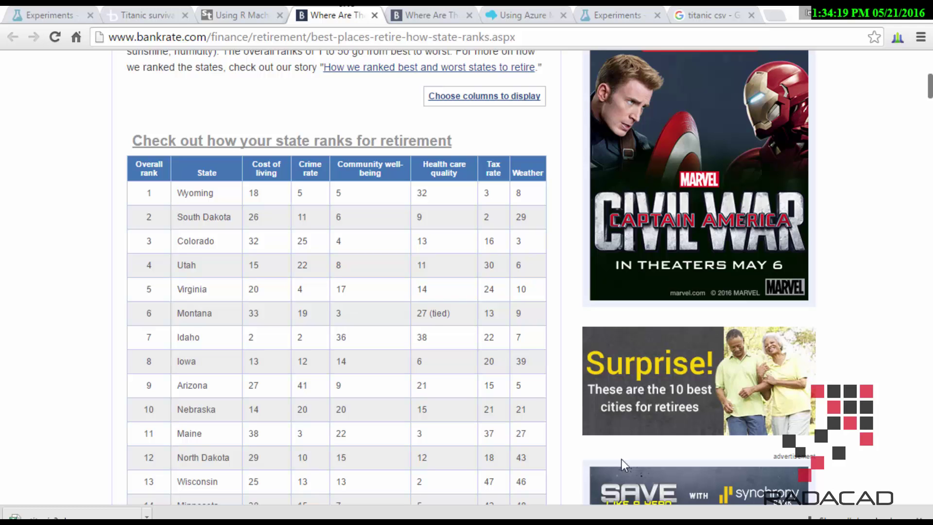
Step: Look over the R code in Word and select the Bankrate page address in Chrome
key("alt+Tab")
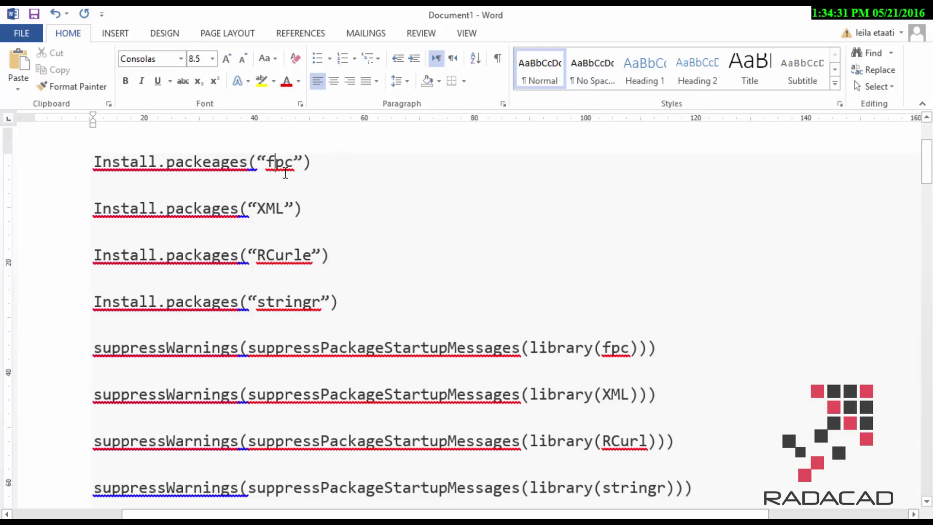
scroll(424, 352, "down", 5)
scroll(424, 351, "down", 3)
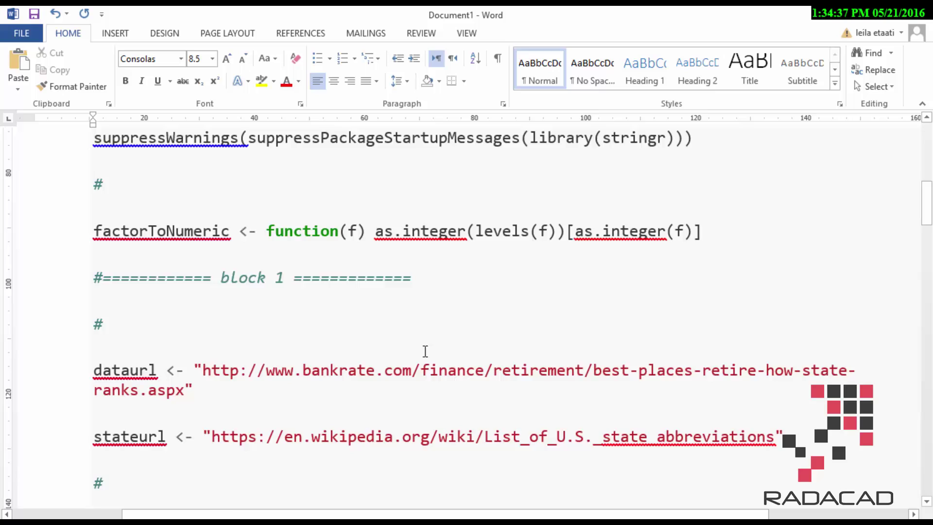
scroll(423, 351, "down", 2)
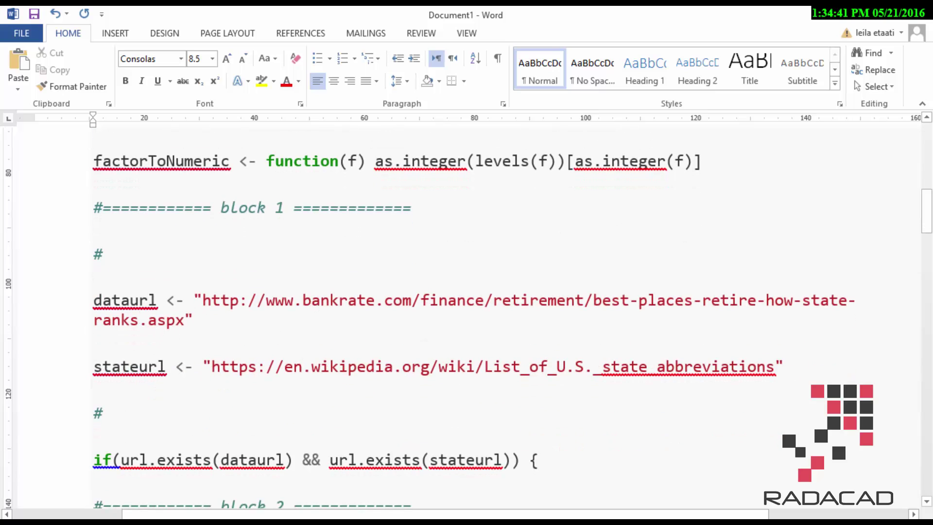
key("alt+Tab")
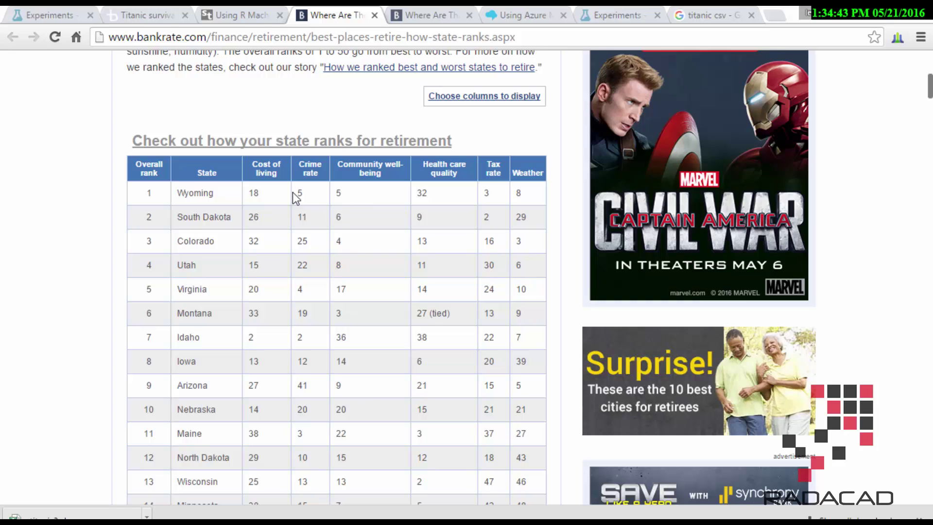
left_click(283, 37)
key("alt+Tab")
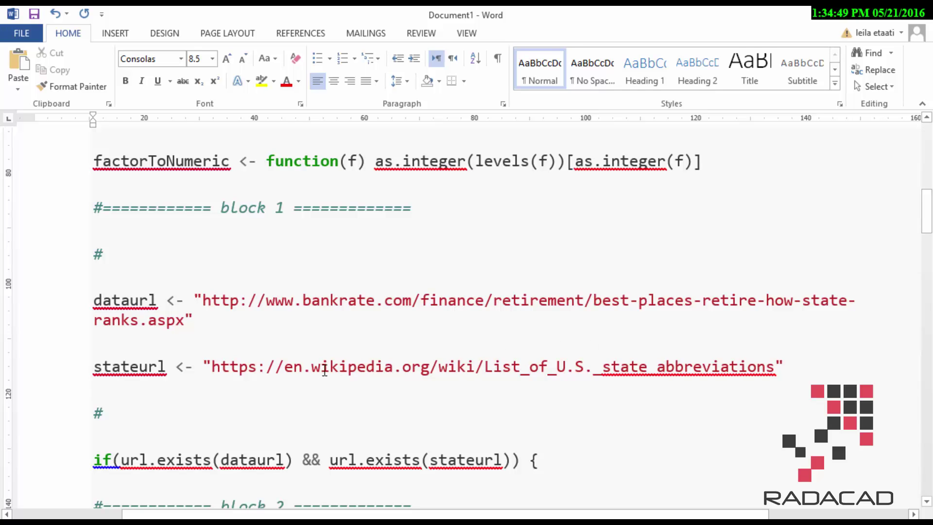
Step: Select the entire R clustering script in the Word document and copy it
scroll(345, 373, "down", 3)
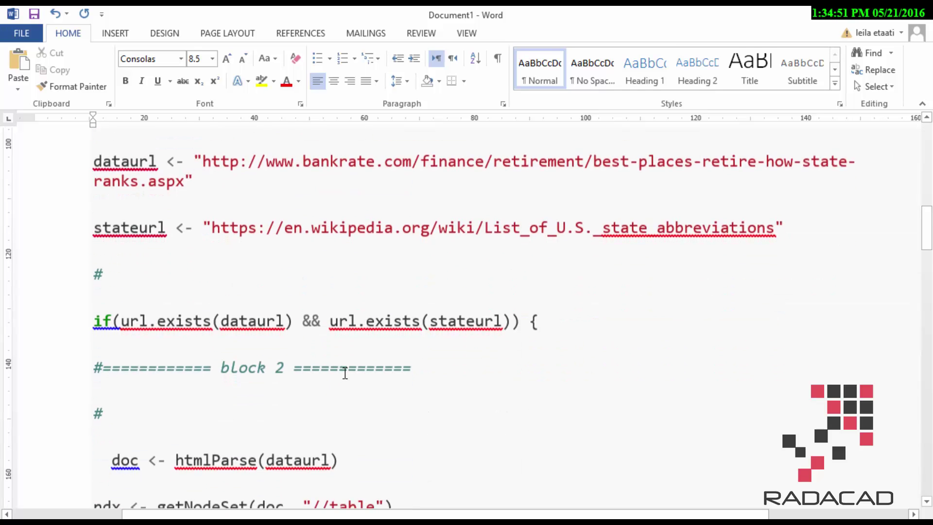
scroll(344, 365, "down", 3)
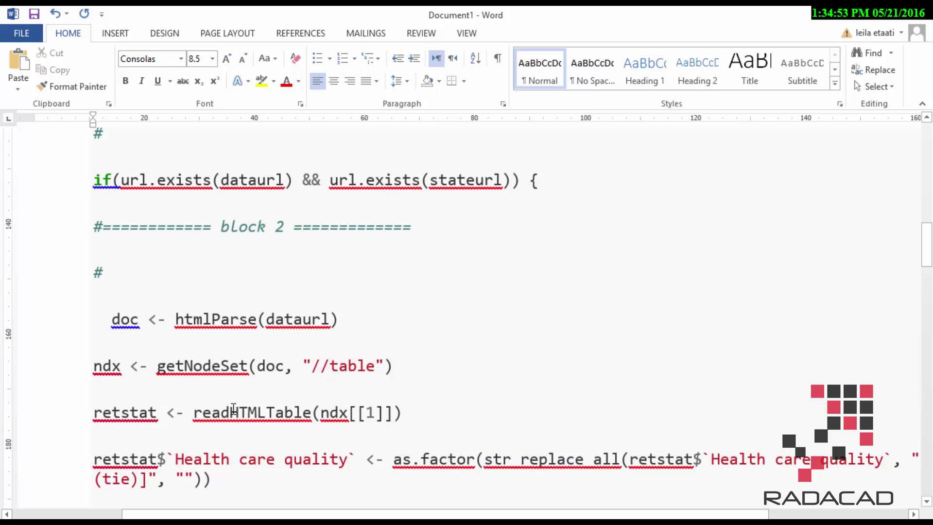
scroll(231, 410, "down", 2)
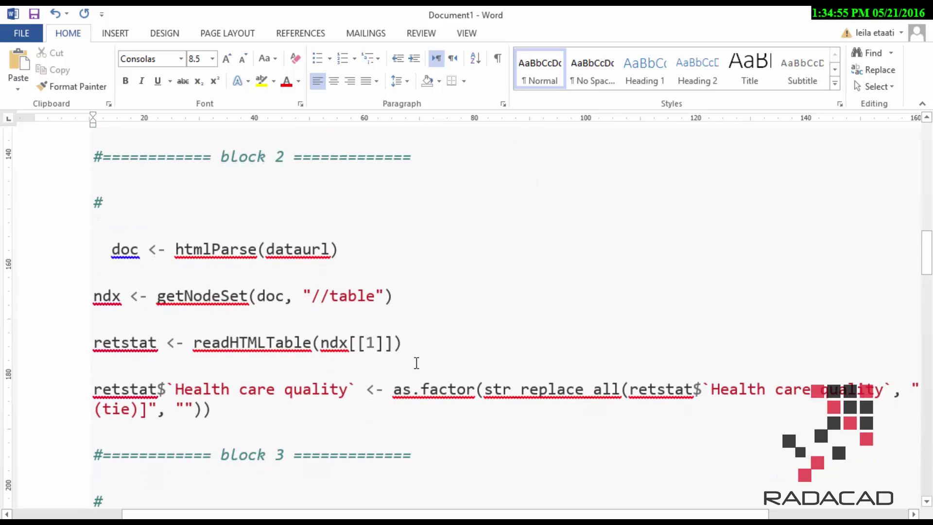
scroll(238, 389, "down", 1)
scroll(238, 389, "down", 3)
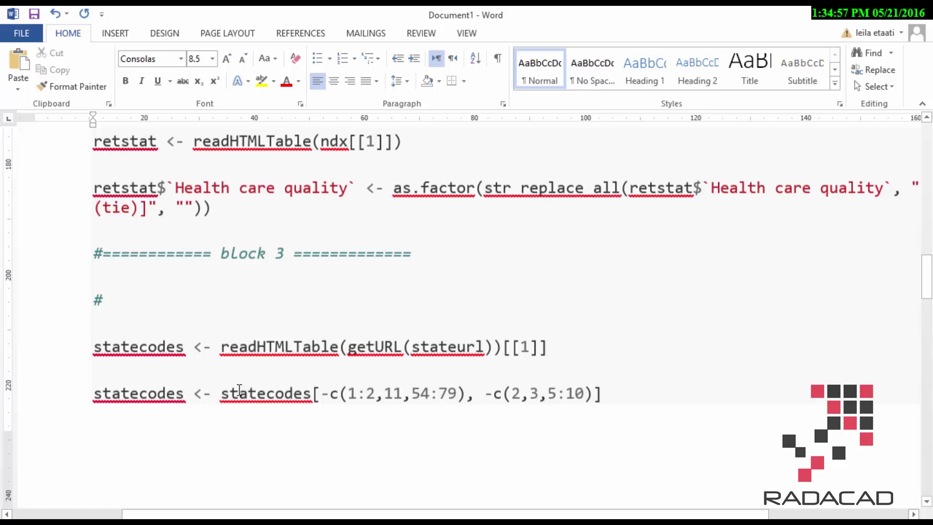
scroll(238, 389, "down", 1)
scroll(239, 390, "down", 8)
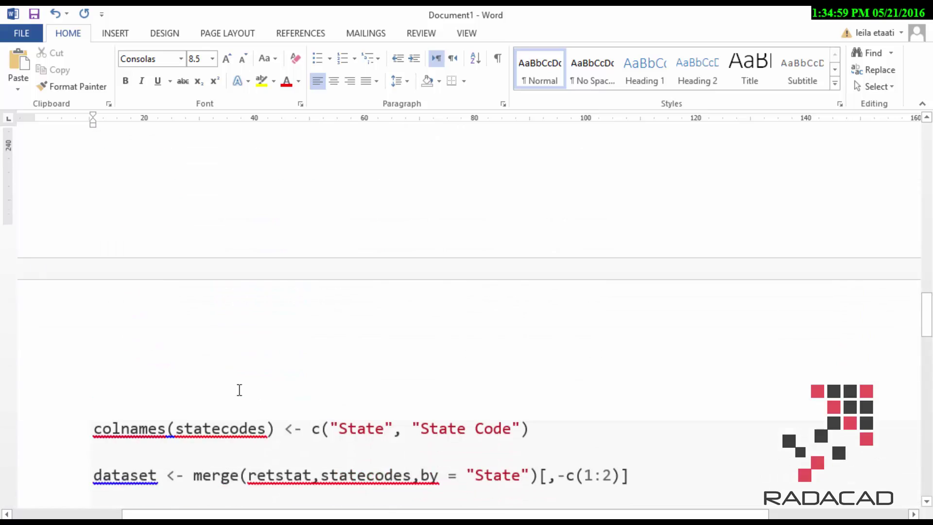
scroll(239, 389, "down", 6)
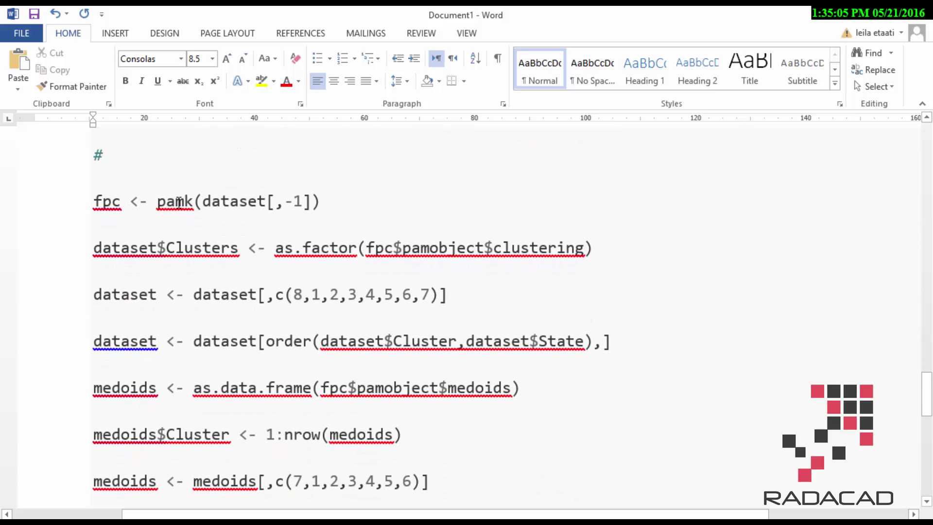
scroll(174, 327, "down", 2)
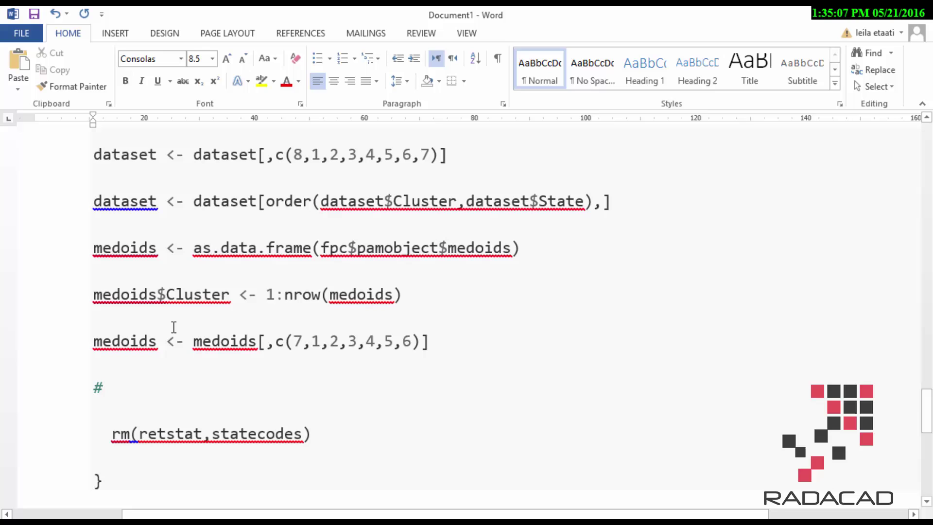
scroll(174, 327, "down", 1)
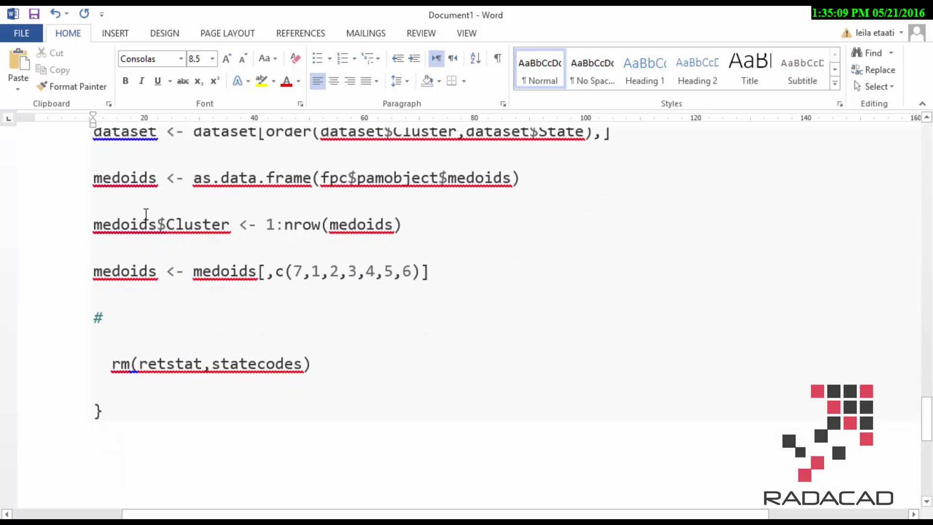
left_click_drag(103, 411, 91, 312)
right_click(113, 311)
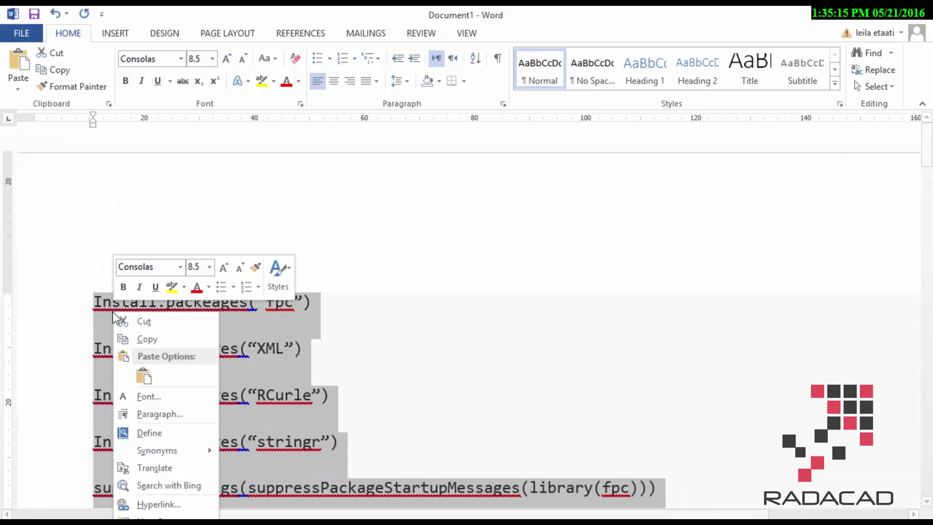
left_click(144, 342)
key("alt+Tab")
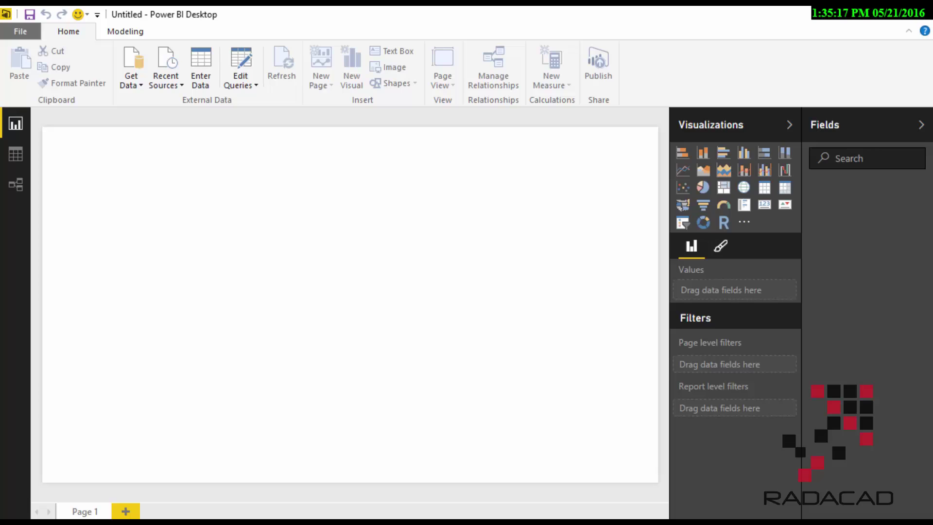
Step: Choose R Script from the full Get Data source list
left_click(130, 80)
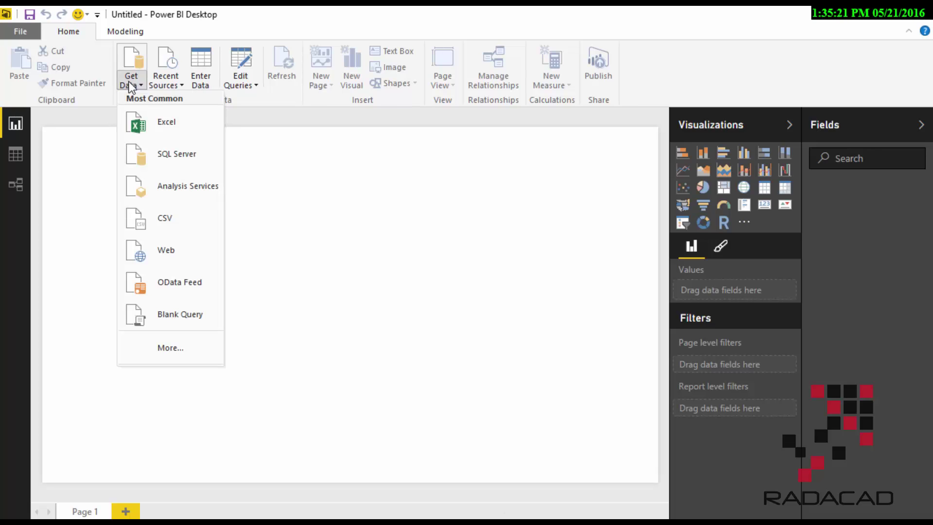
left_click(165, 350)
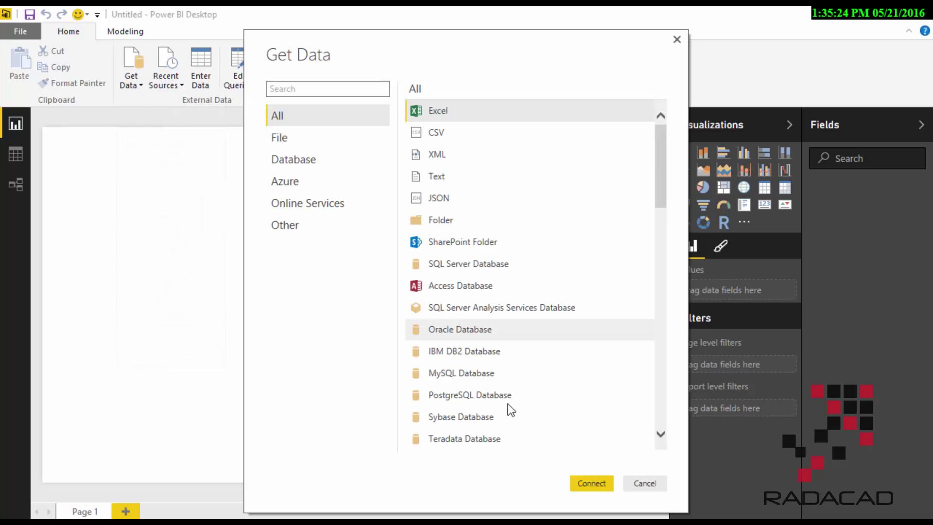
scroll(505, 413, "down", 3)
scroll(505, 418, "up", 2)
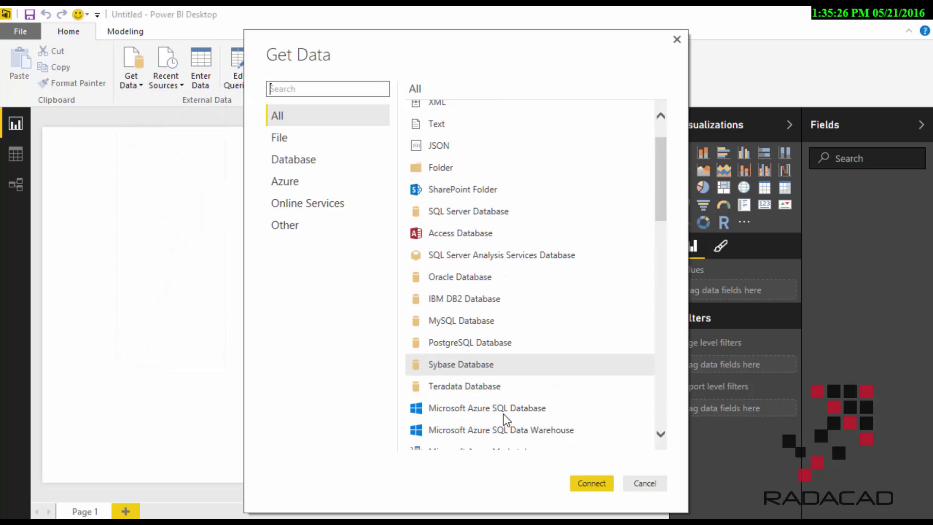
scroll(505, 418, "down", 2)
scroll(505, 419, "down", 4)
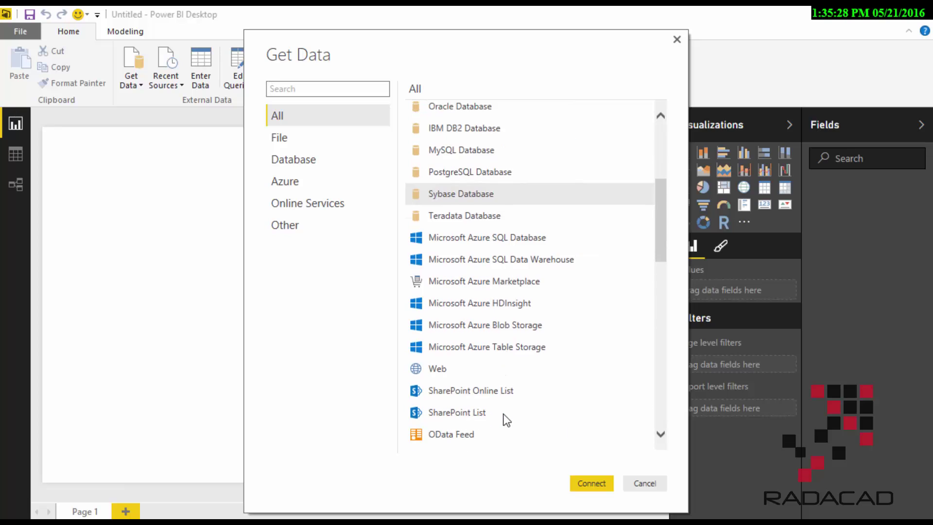
scroll(505, 418, "down", 2)
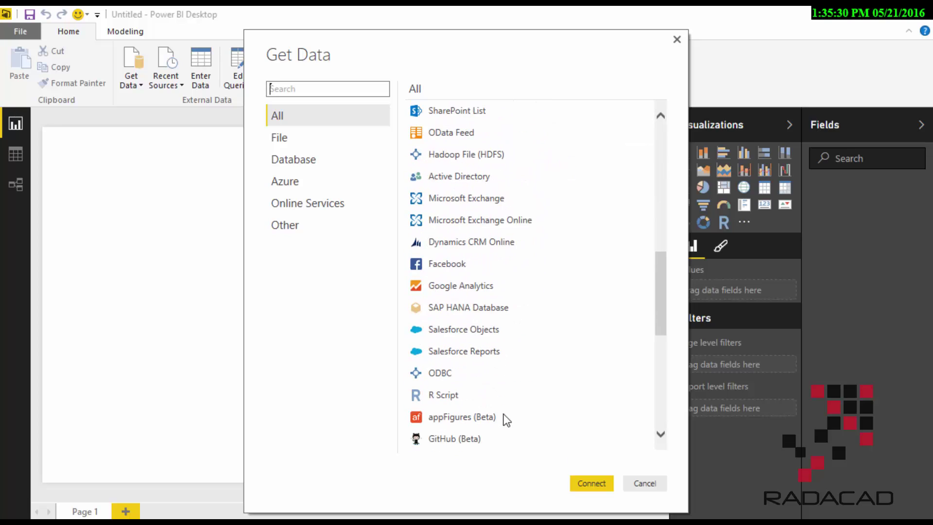
left_click(444, 394)
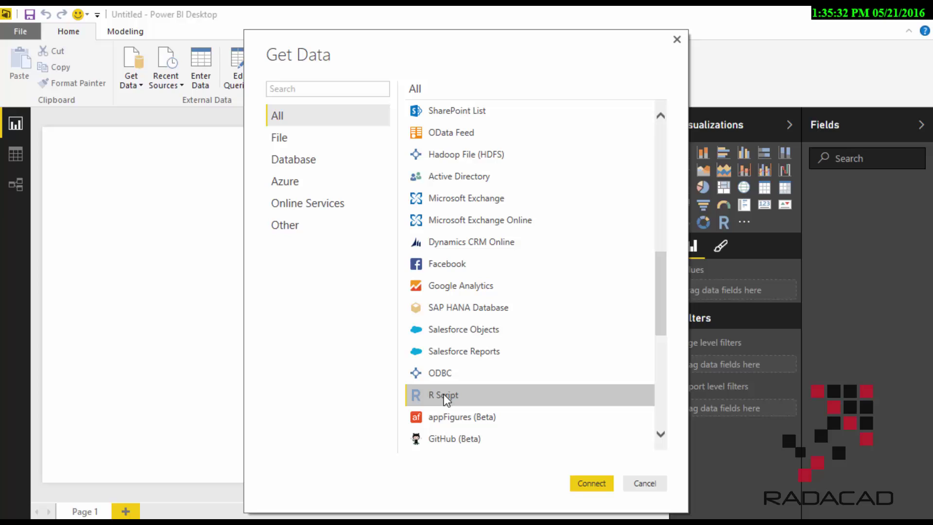
Step: Connect to R Script and paste the copied clustering code into the Execute R Script box
left_click(590, 483)
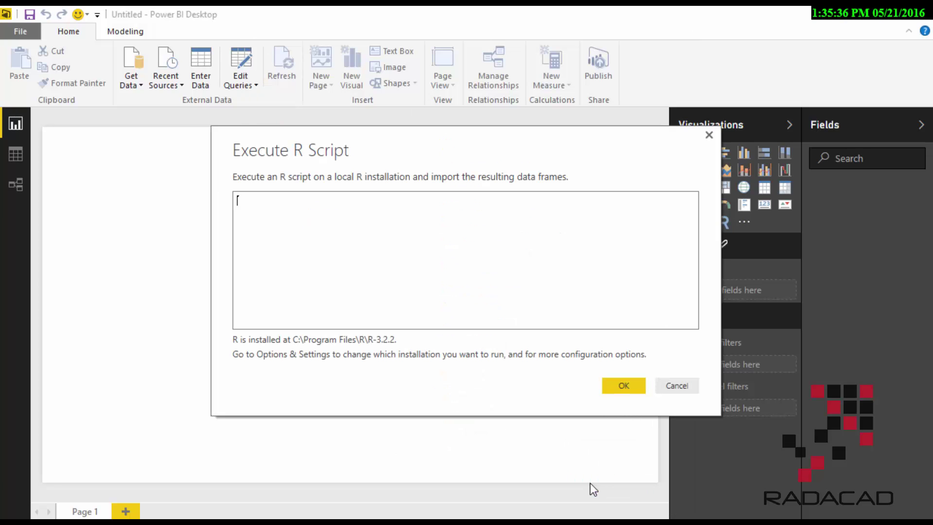
right_click(361, 236)
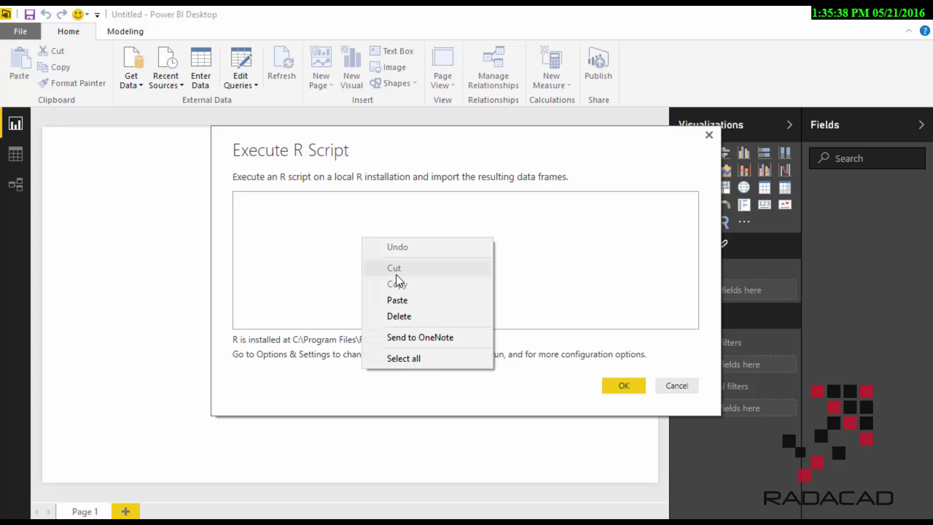
left_click(398, 300)
scroll(369, 290, "up", 3)
scroll(368, 290, "up", 10)
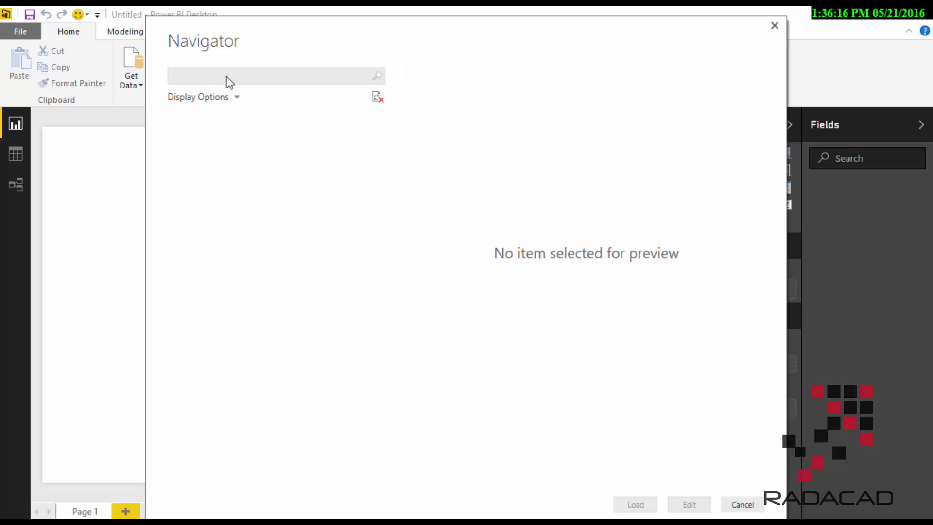
Step: Tick the dataset and medoids tables in the Navigator, preview them, and load both
left_click(191, 142)
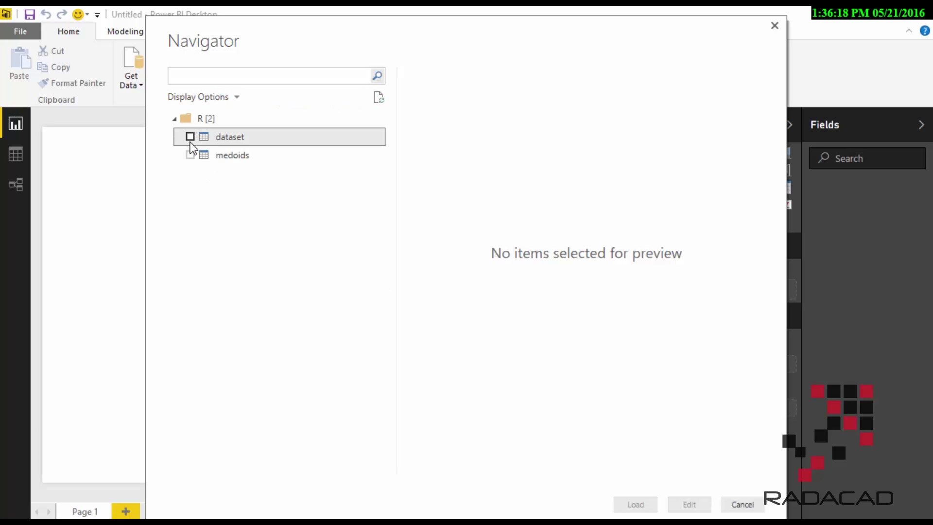
left_click(190, 155)
left_click(187, 137)
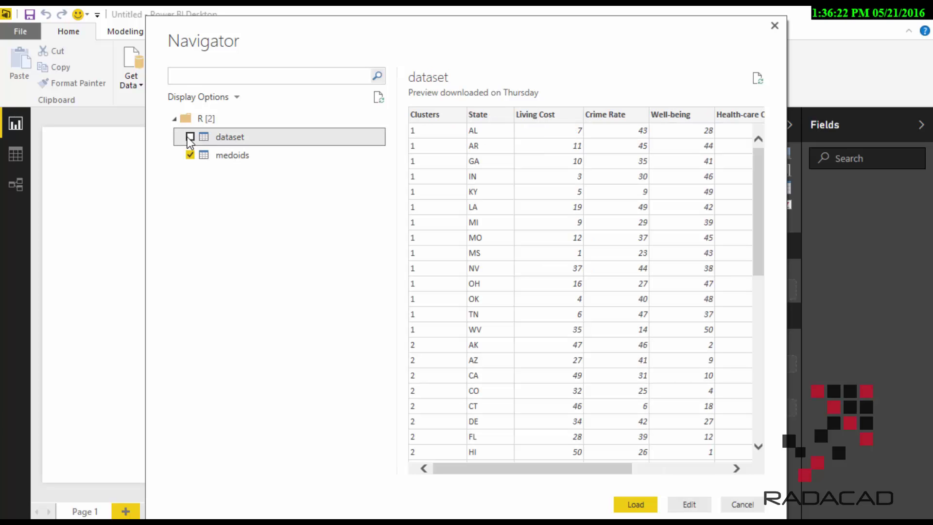
left_click(190, 137)
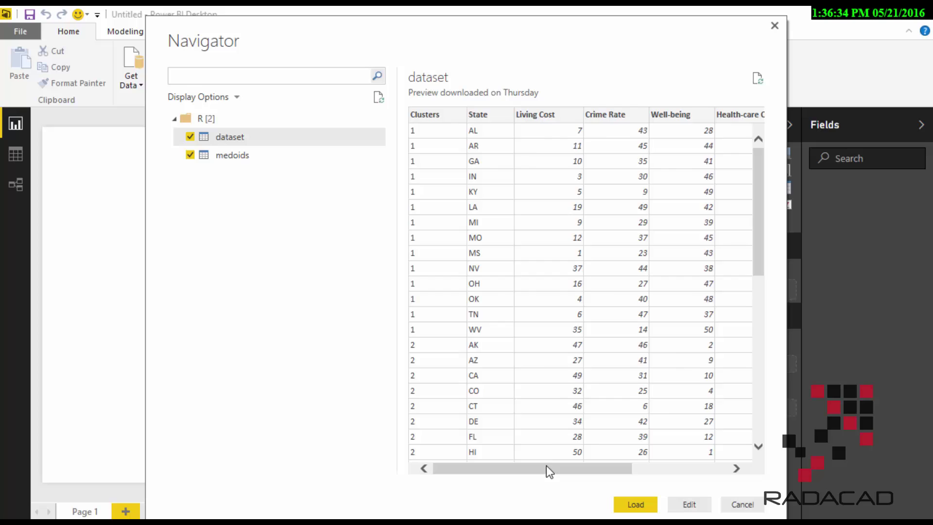
left_click_drag(547, 467, 529, 476)
left_click(229, 156)
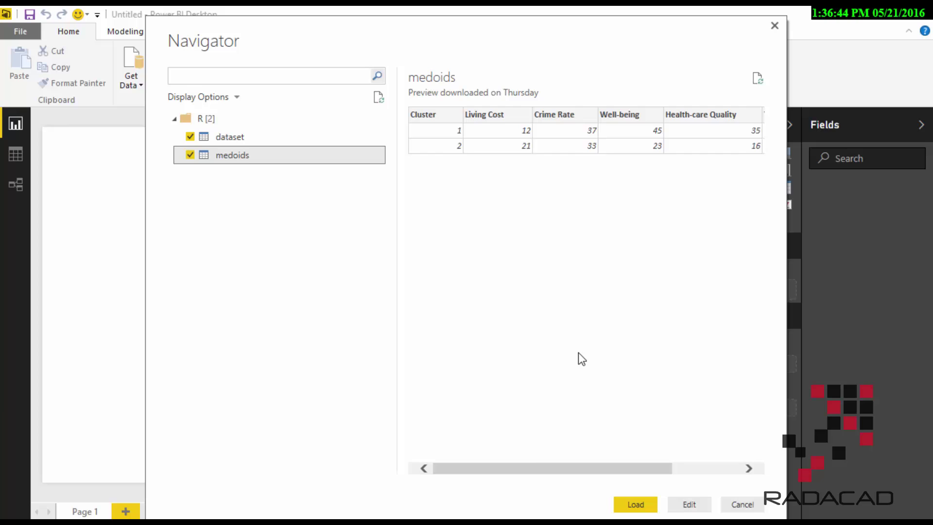
left_click_drag(528, 473, 502, 482)
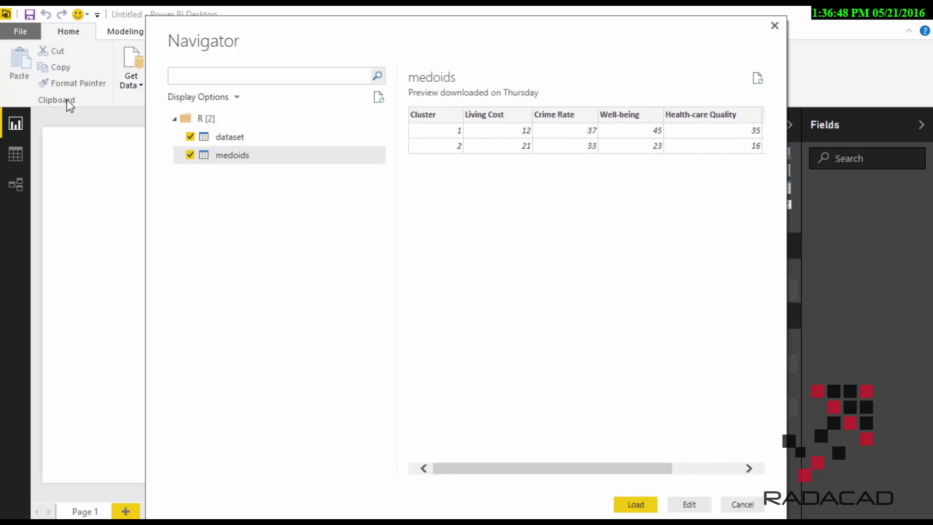
left_click(630, 505)
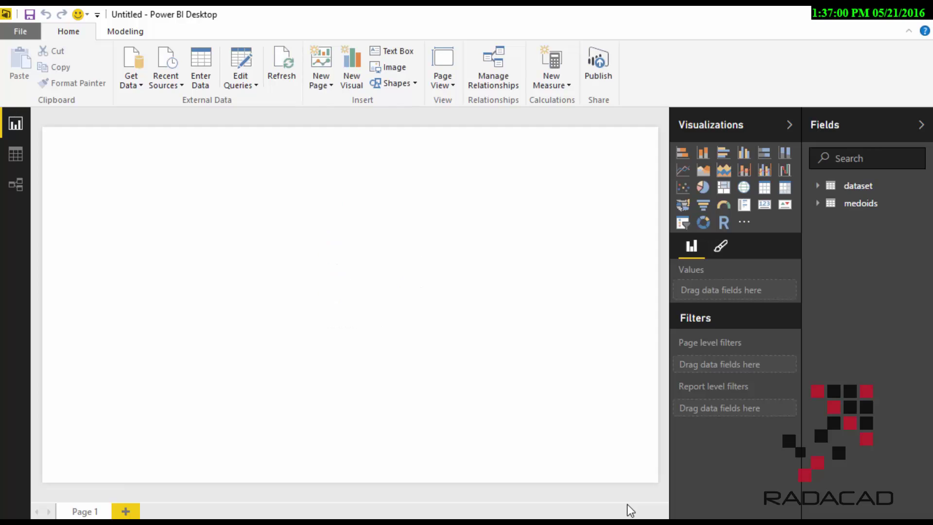
Step: Expand the dataset and medoids fields and import the SandDance.1.0.5 custom visual from file
left_click(855, 187)
left_click(865, 338)
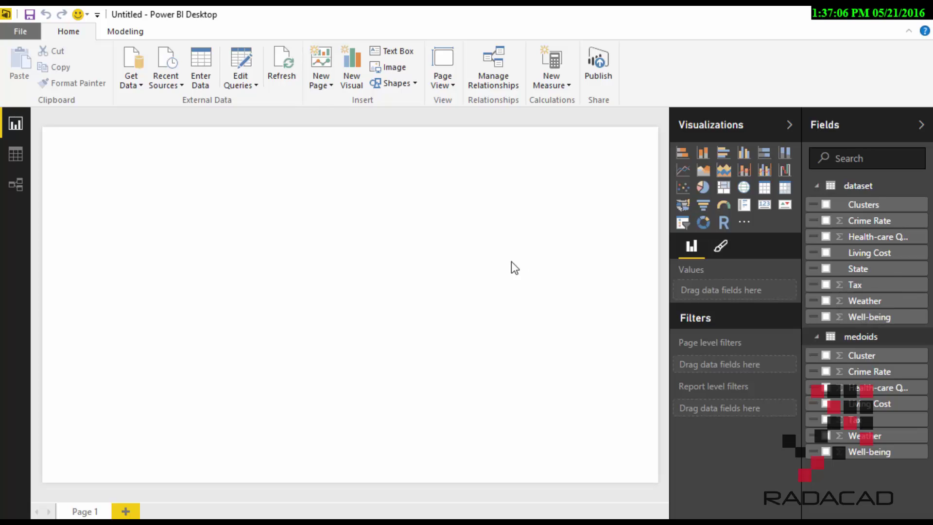
left_click(746, 224)
left_click(554, 332)
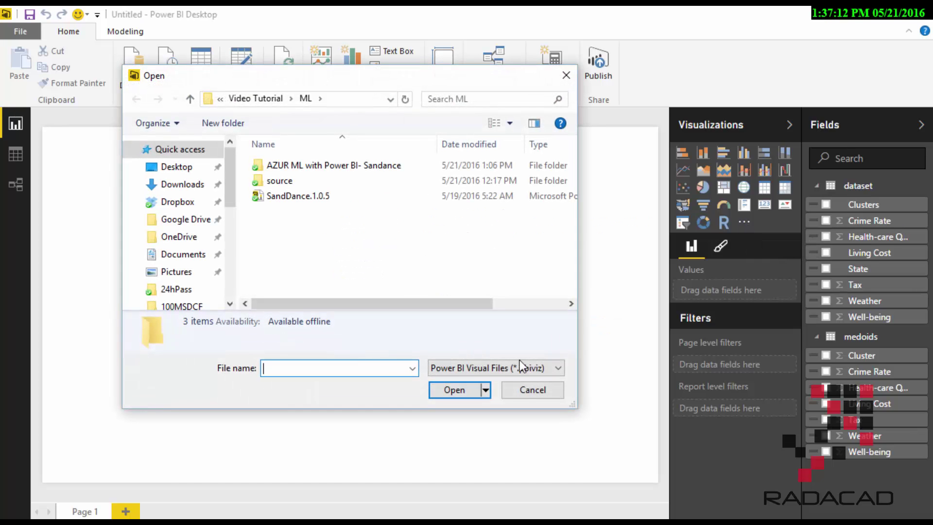
double_click(294, 198)
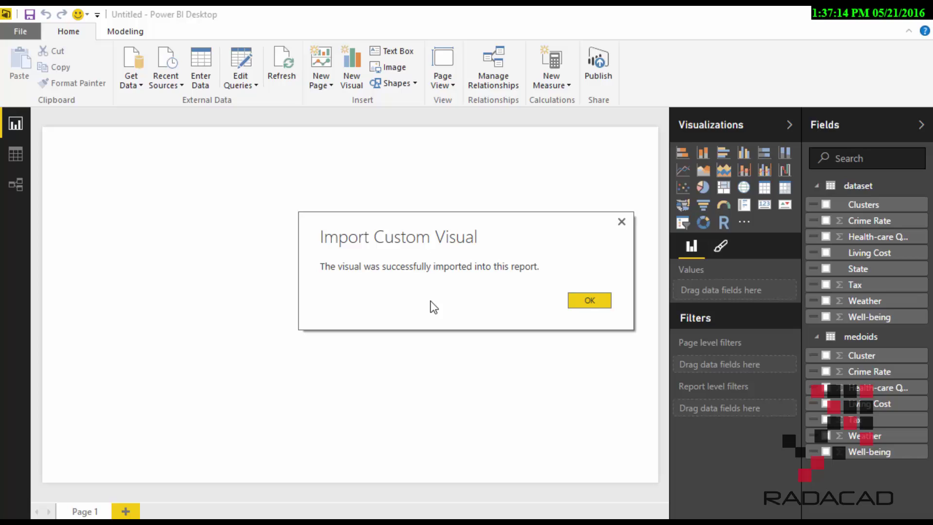
left_click(587, 300)
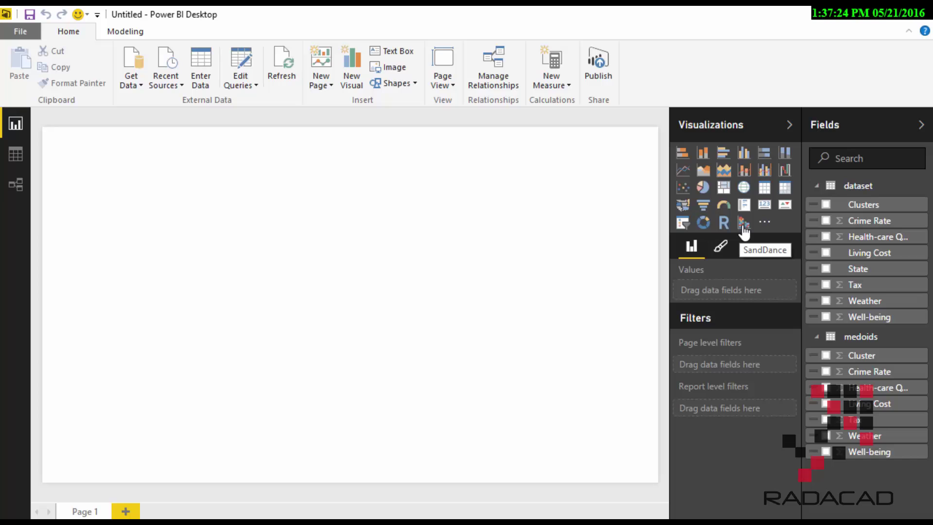
Step: Add an enlarged SandDance visual using Clusters, Living Cost, Weather, Well-being and State
left_click(743, 226)
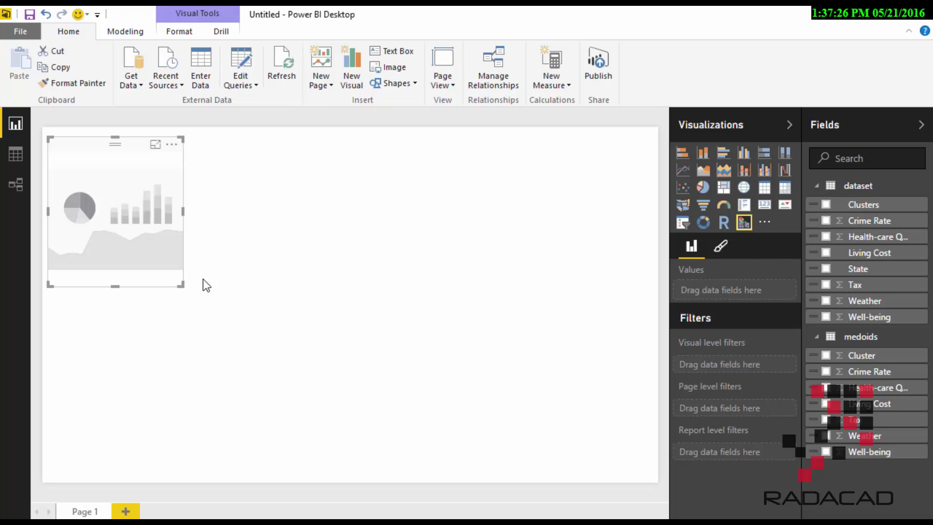
left_click_drag(184, 286, 451, 396)
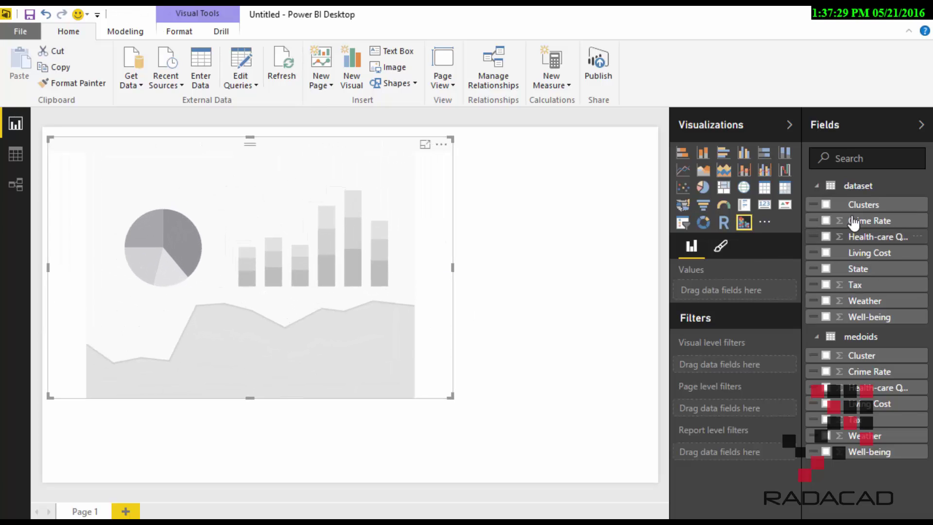
left_click(826, 204)
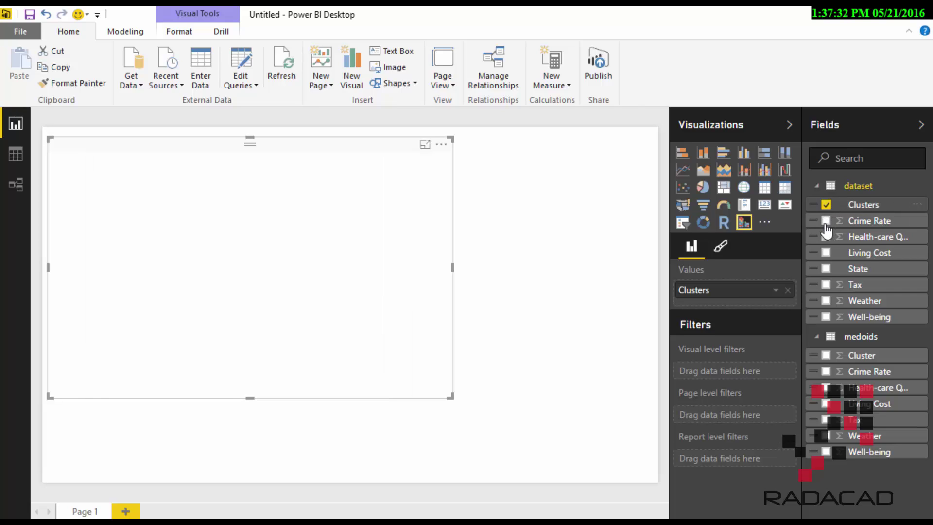
left_click(826, 252)
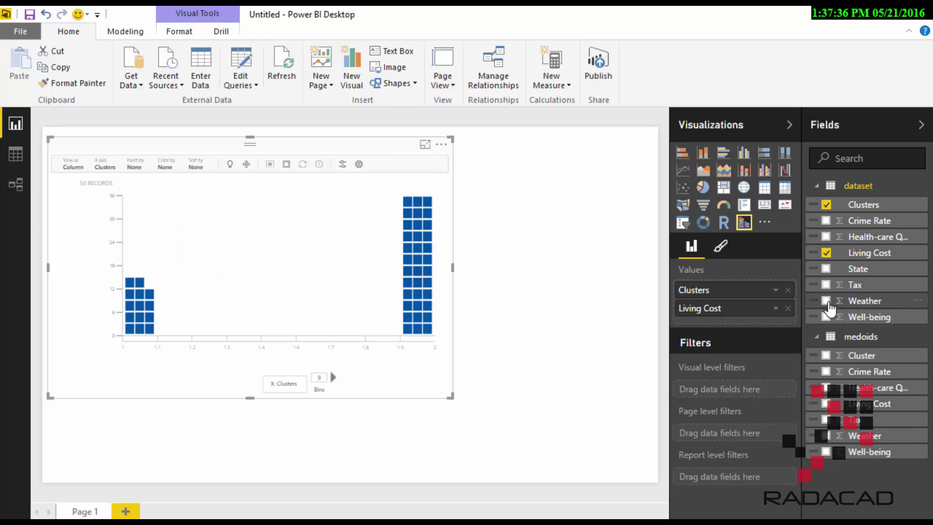
left_click(828, 303)
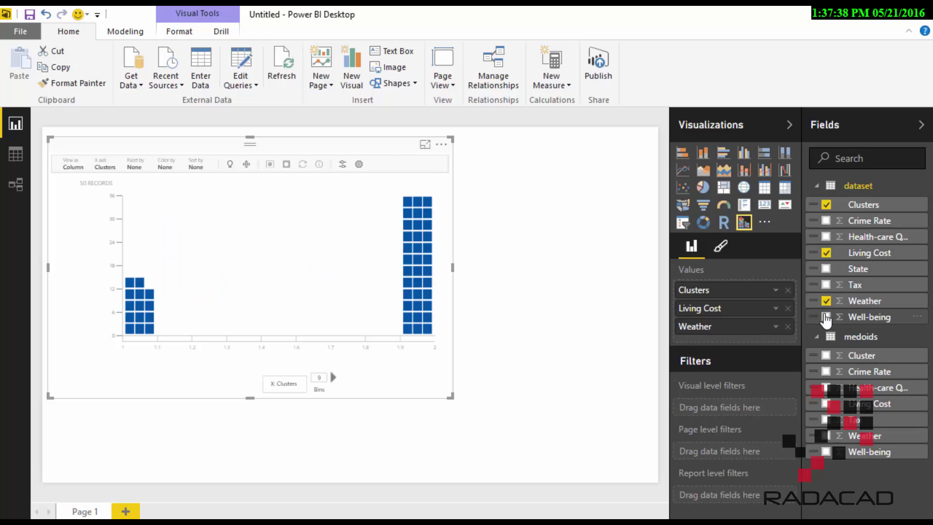
left_click(826, 317)
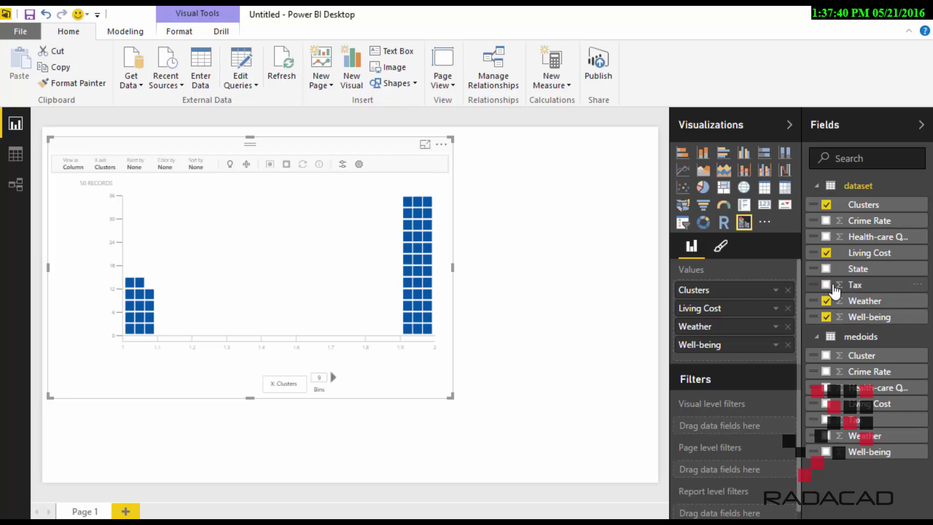
left_click(826, 269)
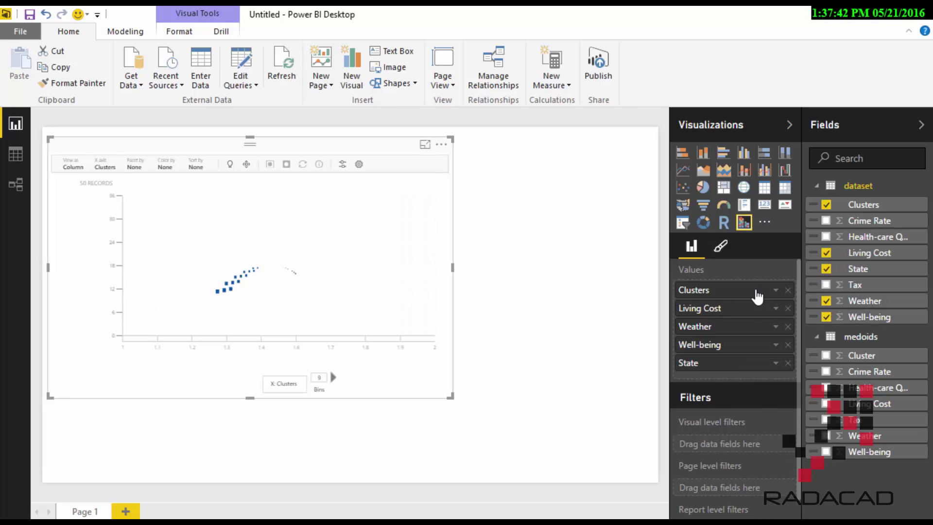
Step: Set Weather and Well-being to Don't summarize in the visual's field options
left_click(775, 290)
left_click(767, 315)
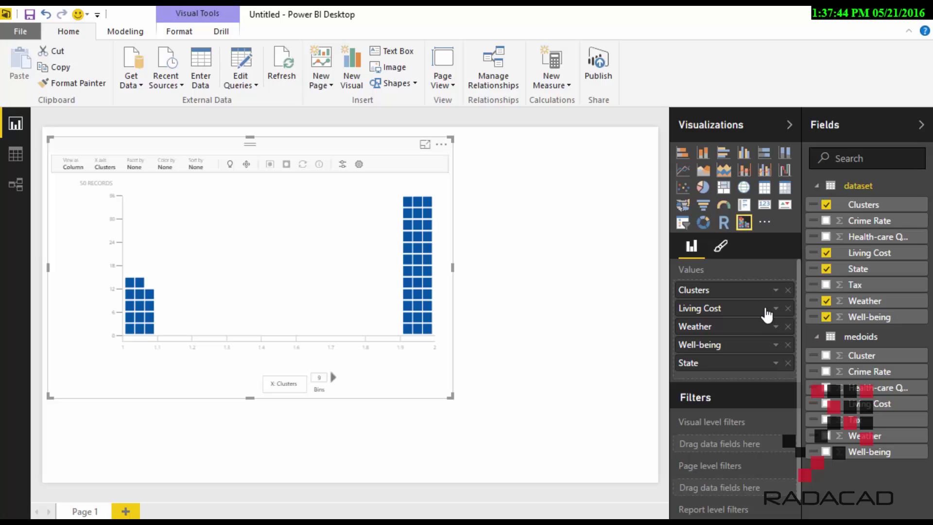
left_click(776, 309)
left_click(778, 326)
left_click(777, 327)
left_click(787, 166)
left_click(776, 345)
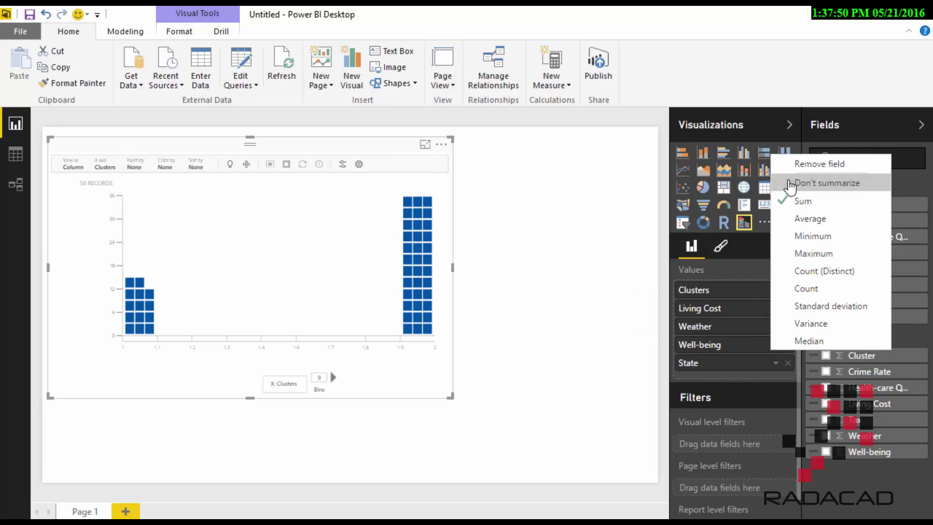
left_click(787, 183)
left_click(776, 363)
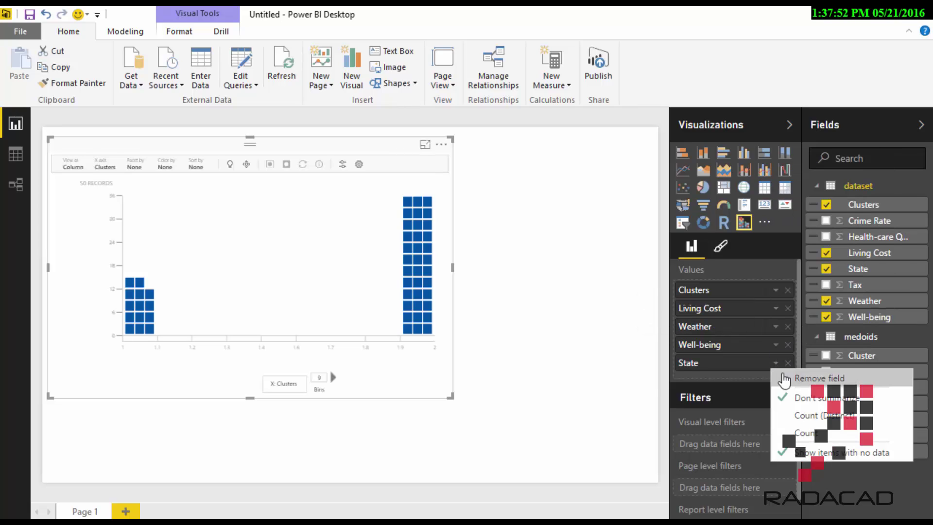
left_click(557, 350)
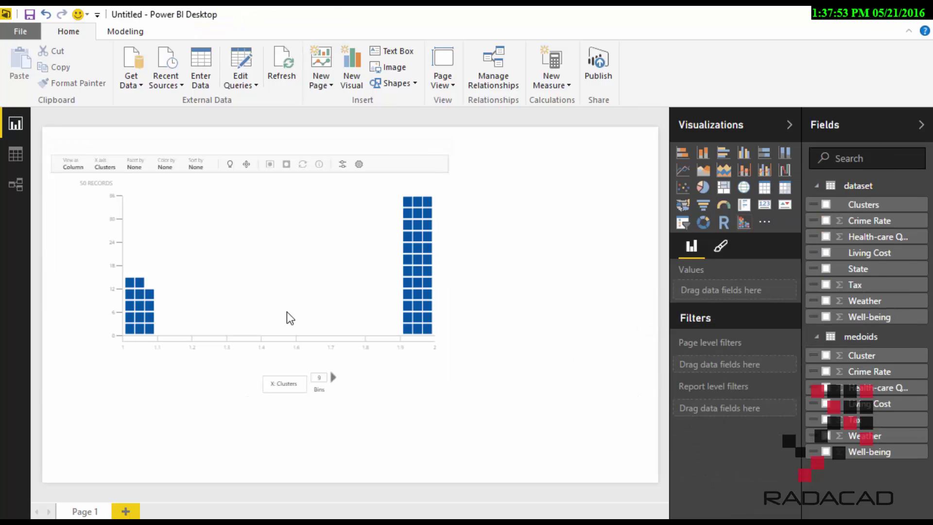
Step: Switch the SandDance chart to Scatter, keeping Clusters on the X axis and putting State on Y
left_click(105, 165)
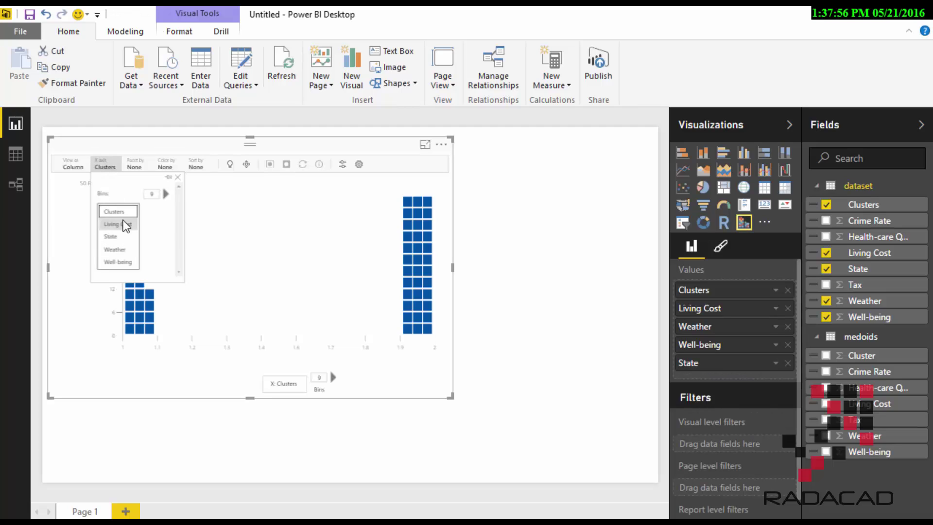
left_click(114, 211)
left_click(72, 164)
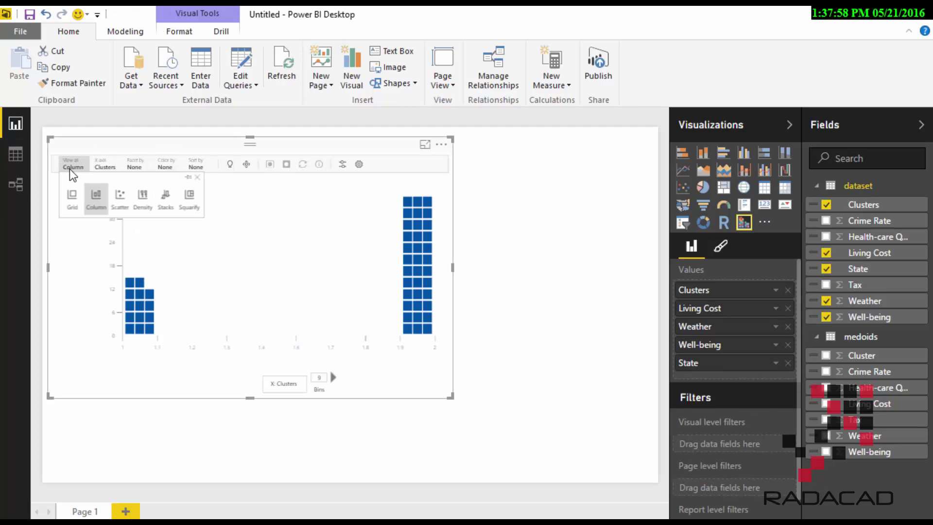
left_click(125, 207)
left_click(104, 165)
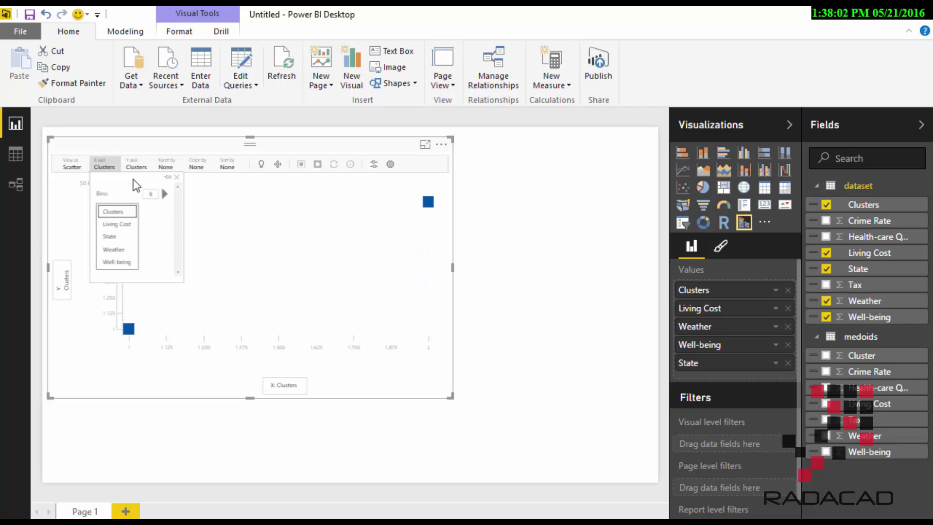
left_click(136, 164)
left_click(144, 238)
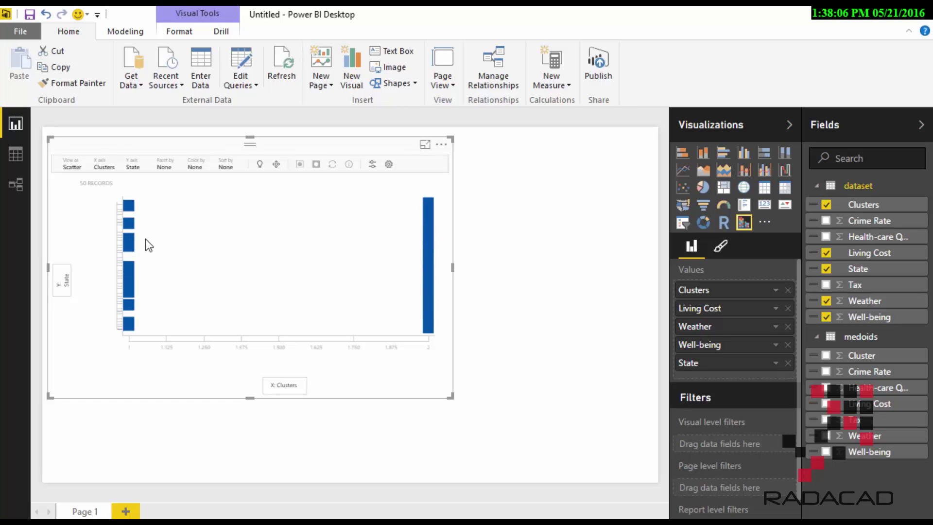
left_click(855, 522)
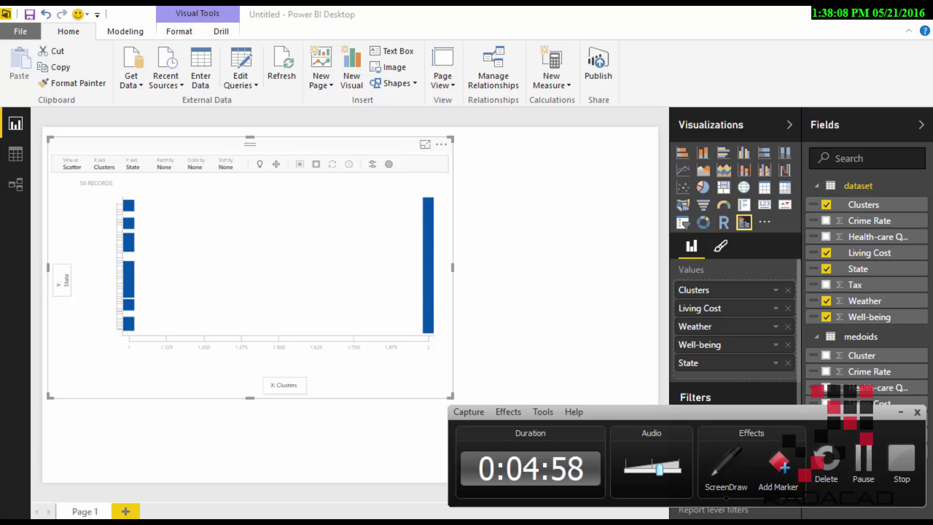